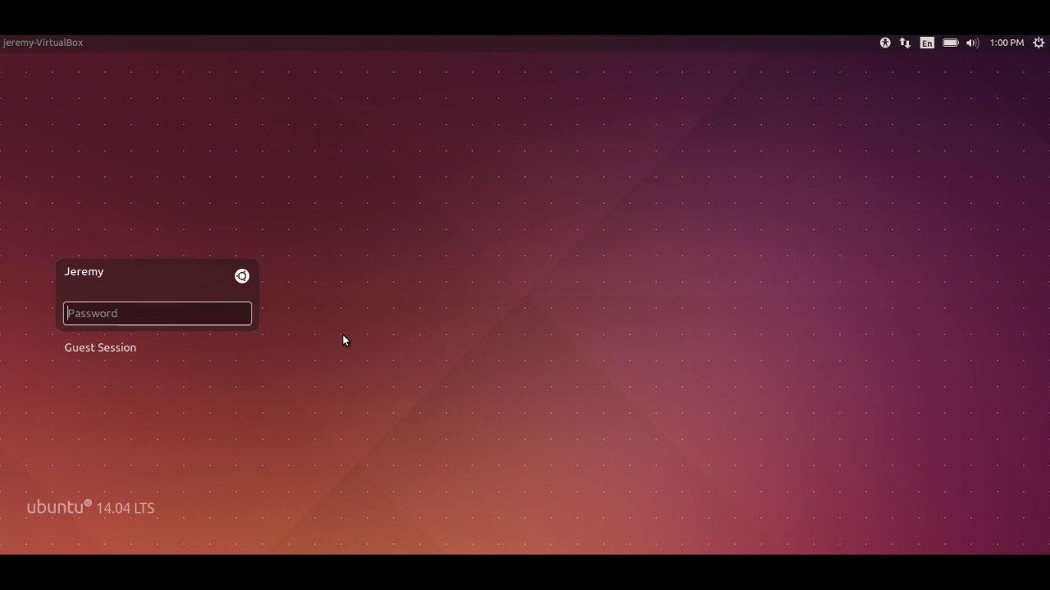
Attempt to log in at the Ubuntu 14.04 login screen with a password.
text(•••••)
key(Return)
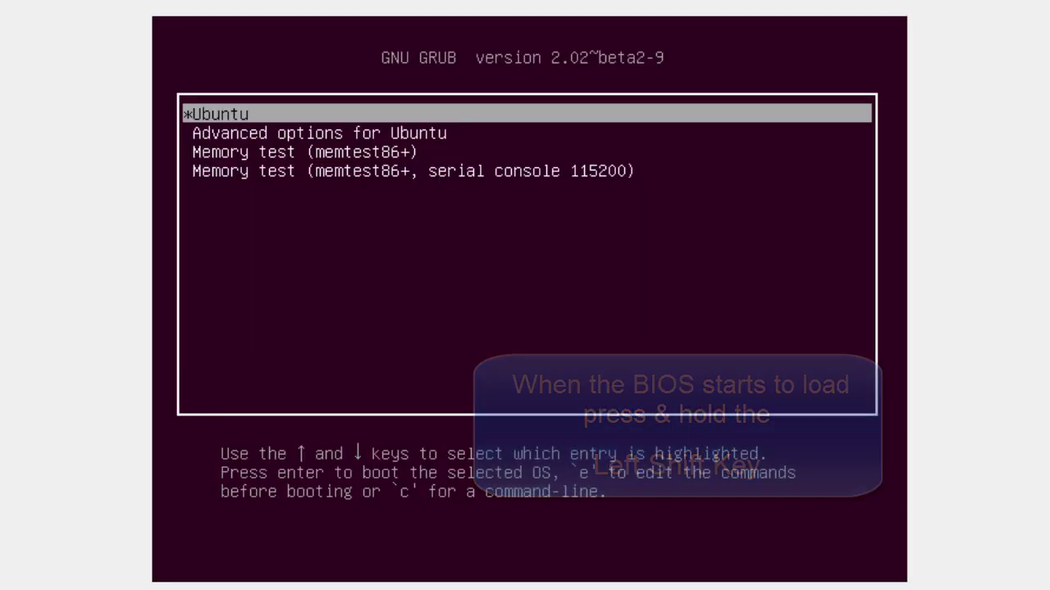
Boot the Linux 3.13.0-35-generic (recovery mode) entry under Advanced options for Ubuntu.
key(Down)
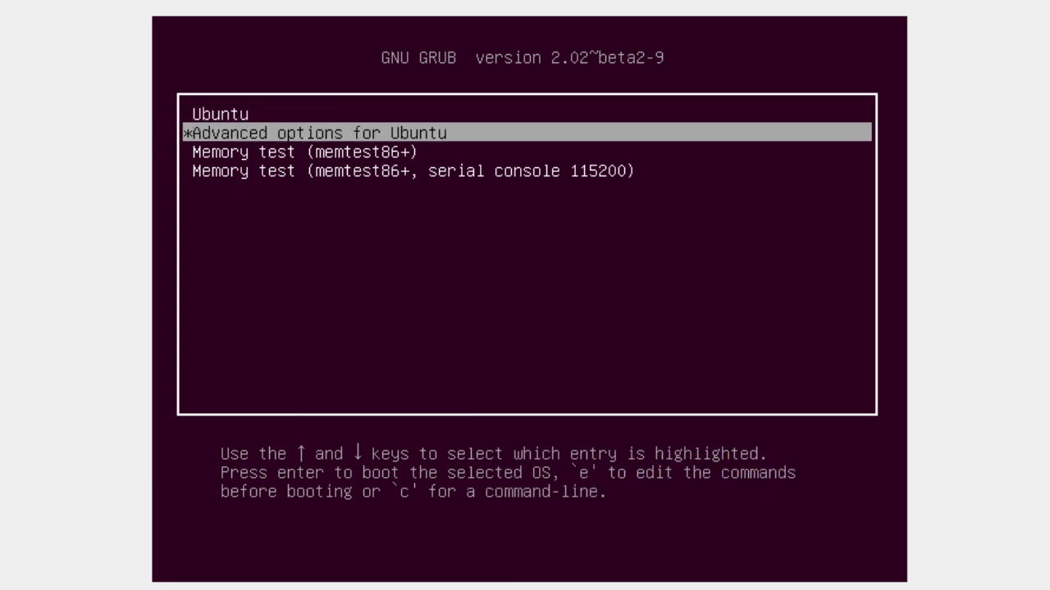
key(Return)
key(Down)
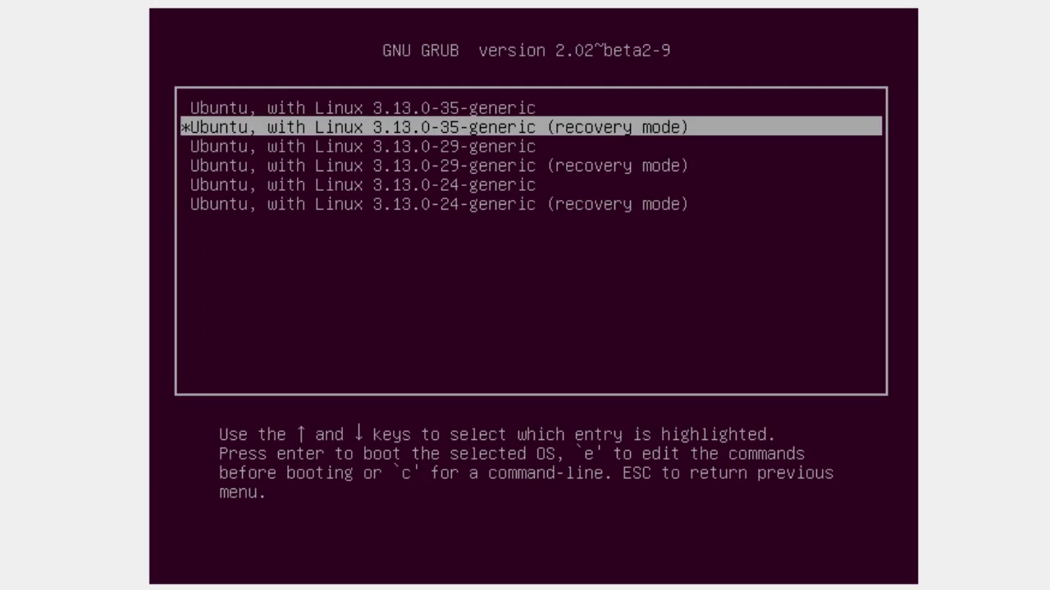
key(Return)
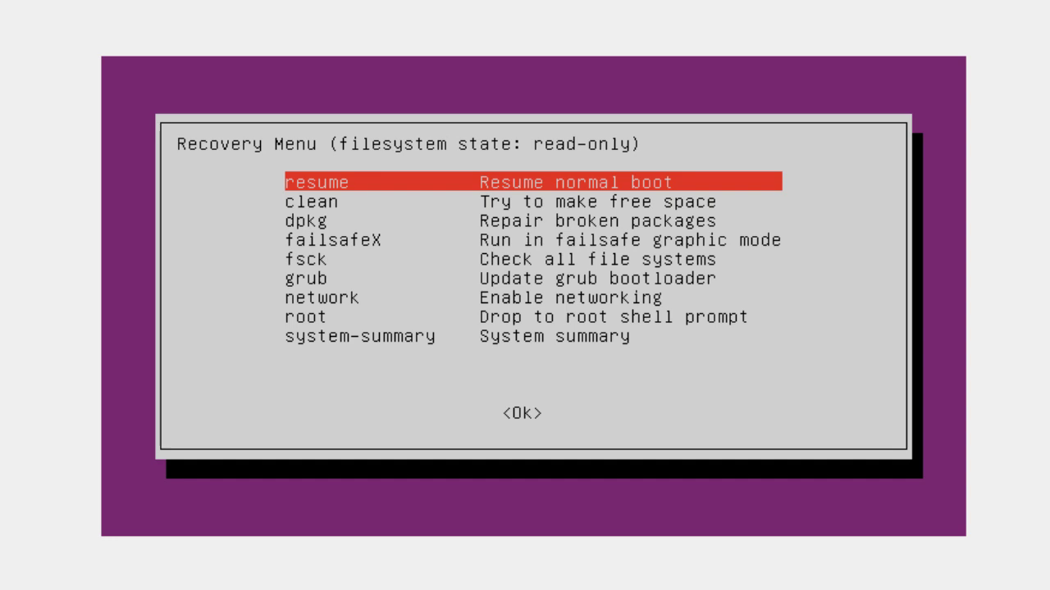
Choose 'root – Drop to root shell prompt' in the Recovery Menu.
key(Down)
key(Down)
key(Down)
key(Down)
key(Down)
key(Down)
key(Down)
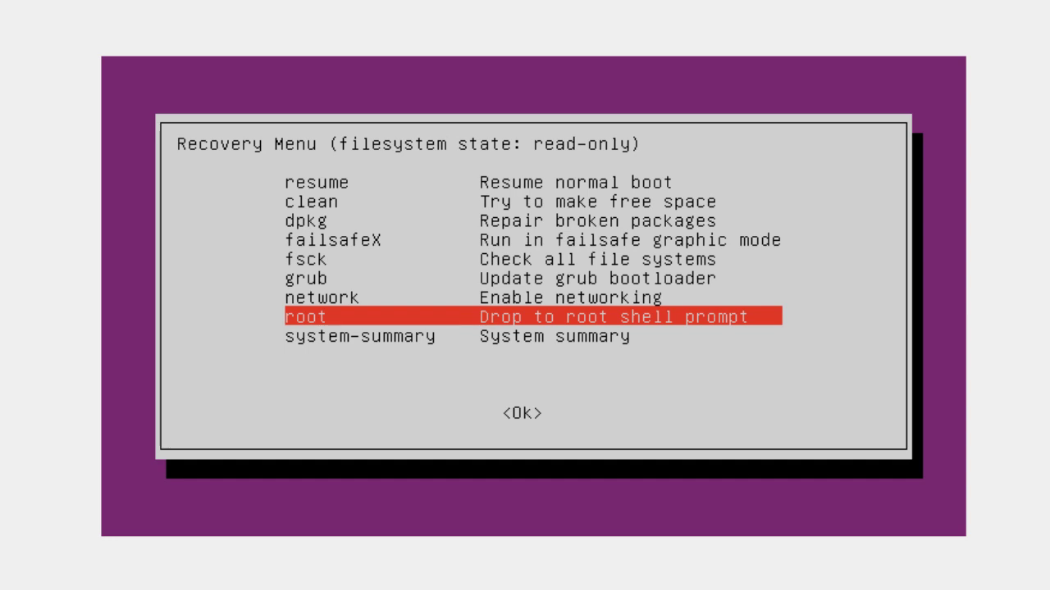
key(Return)
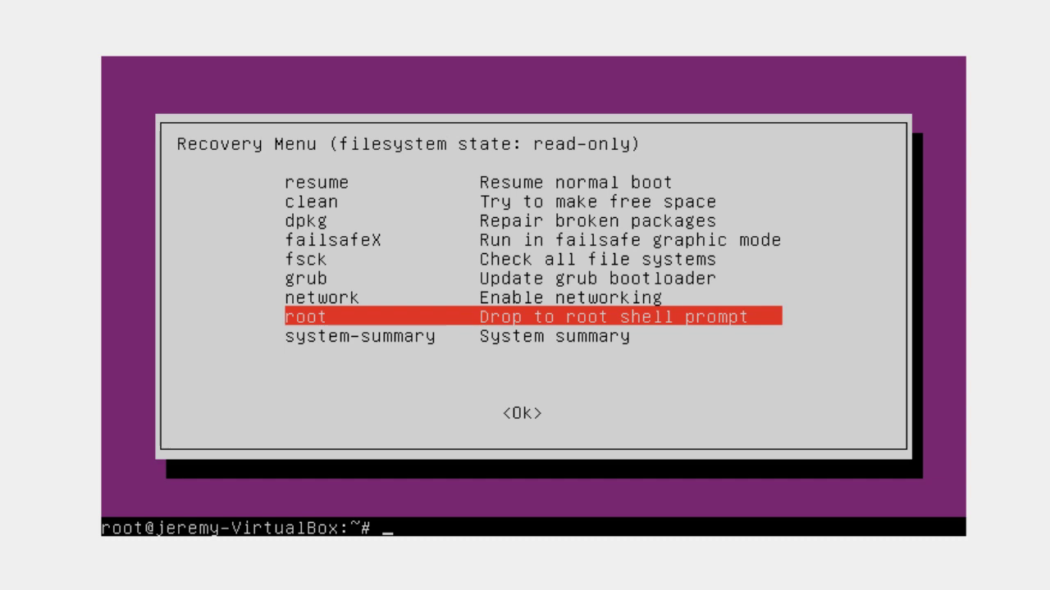
Run mount -rw -o remount / to make the root filesystem writable.
text(mount -rw)
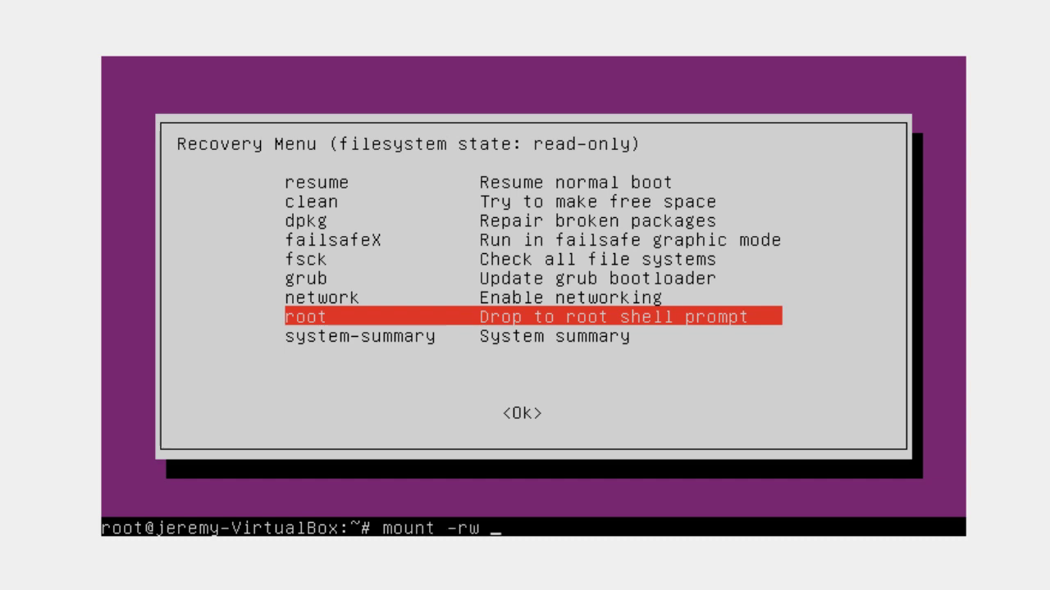
text( -o remount)
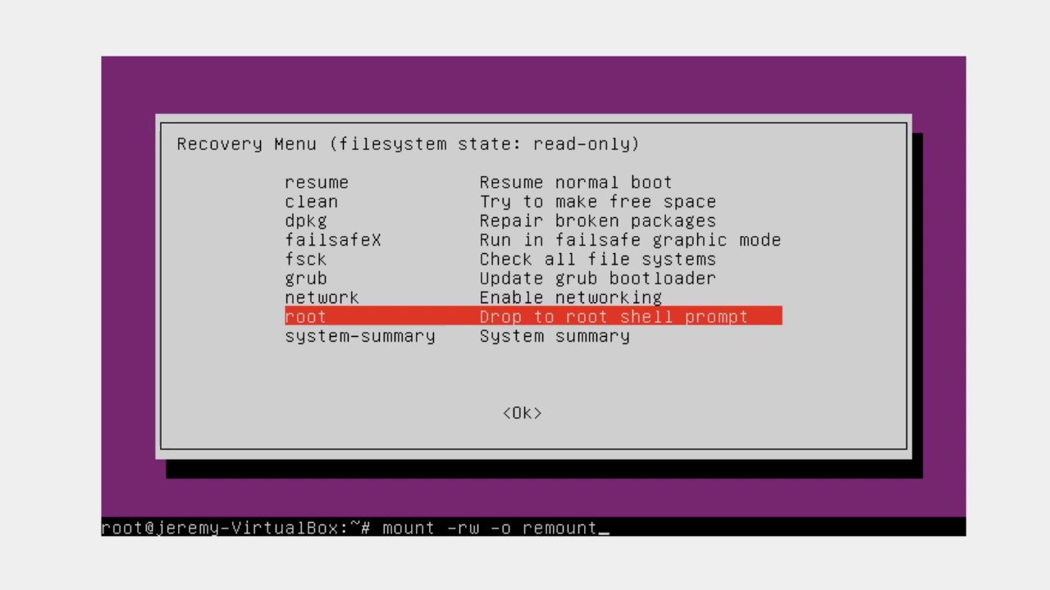
text( /)
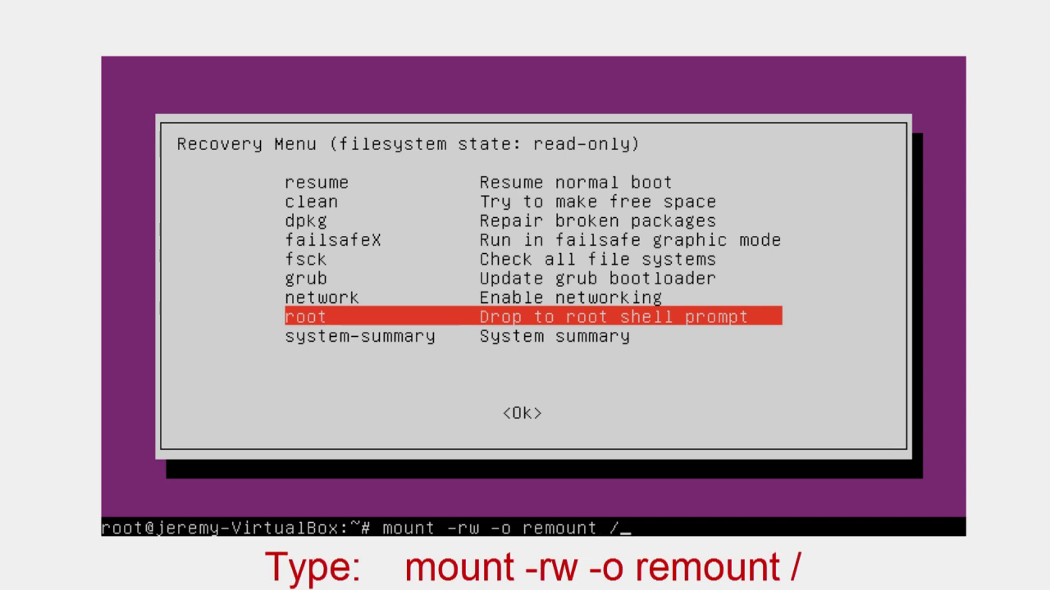
key(Return)
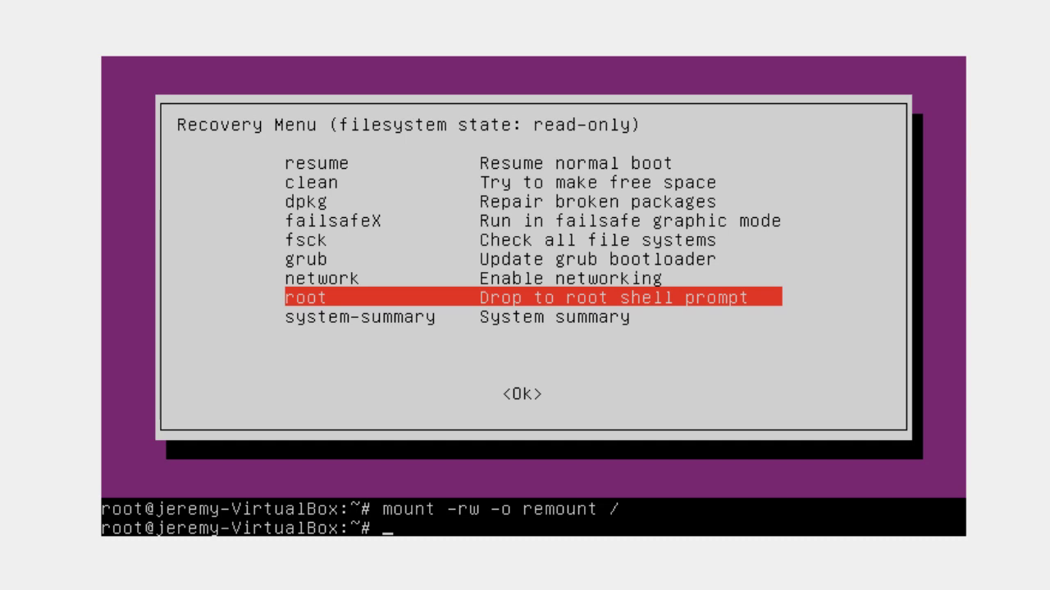
Run passwd for the user account and enter the new password twice.
text(passw)
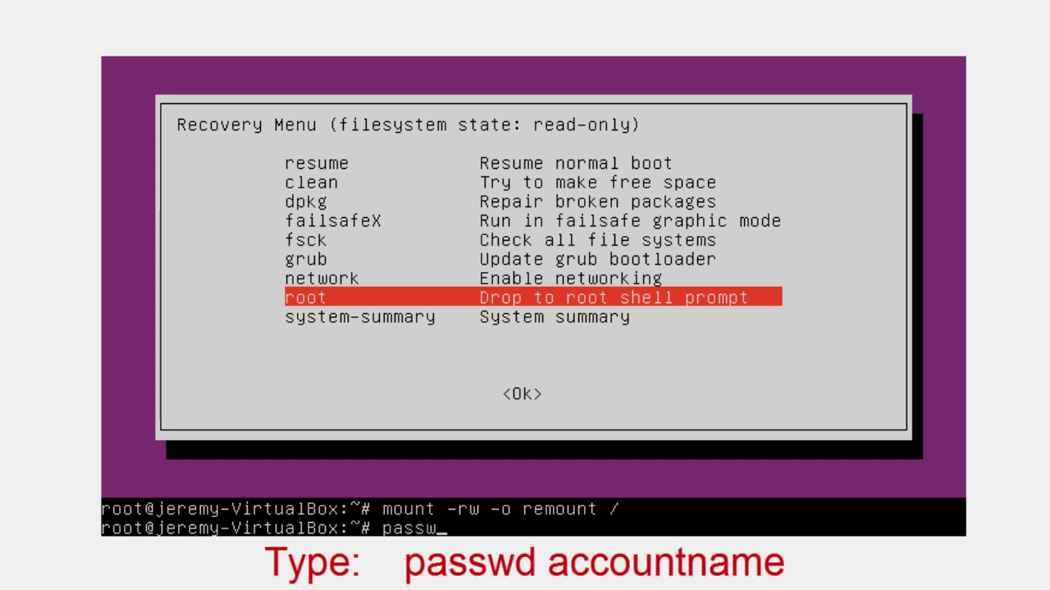
text(d jeremy)
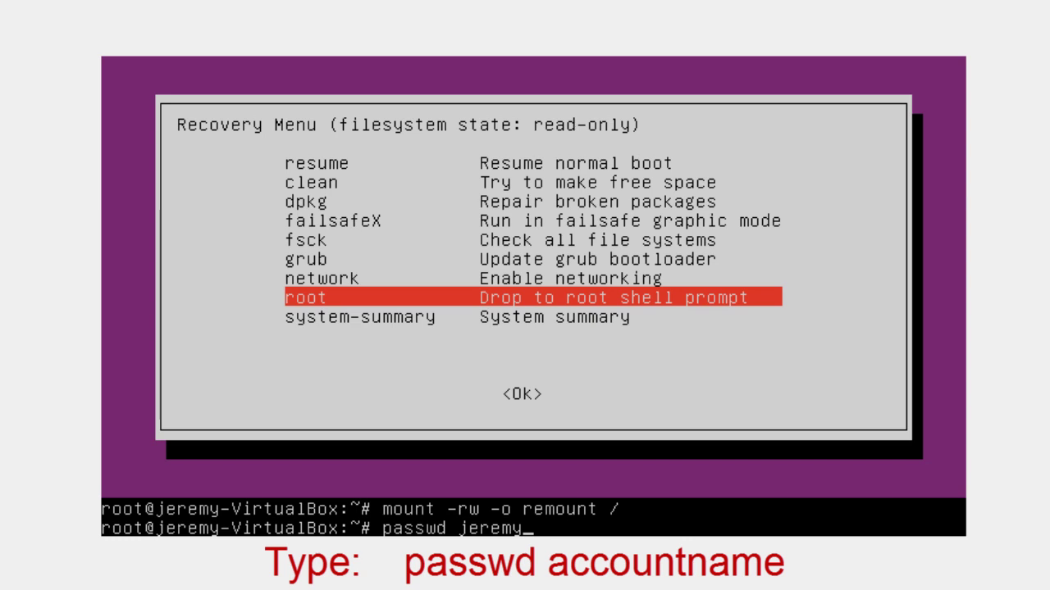
key(Return)
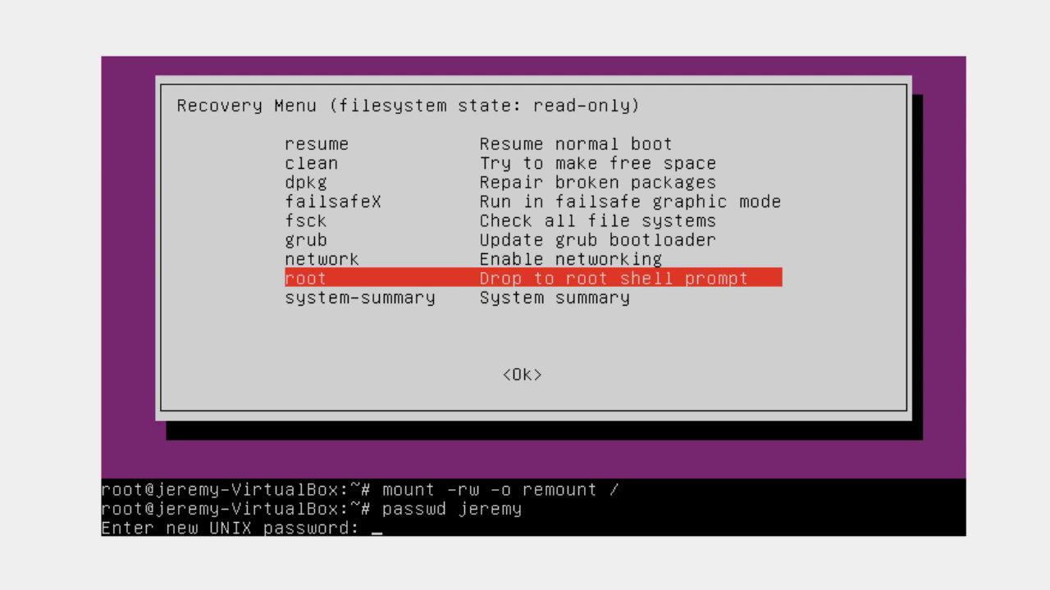
key(Return)
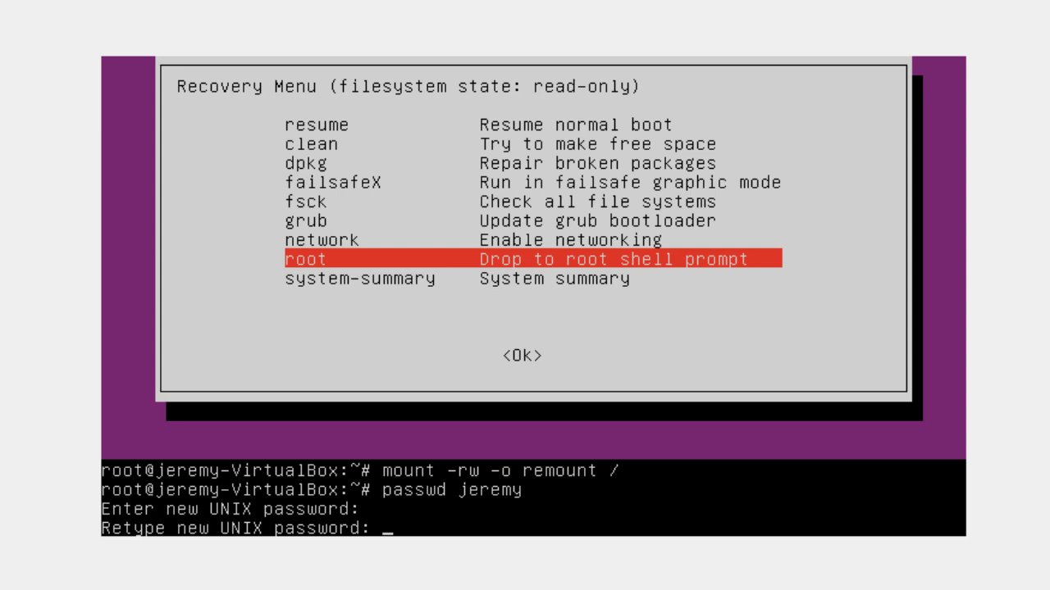
key(Return)
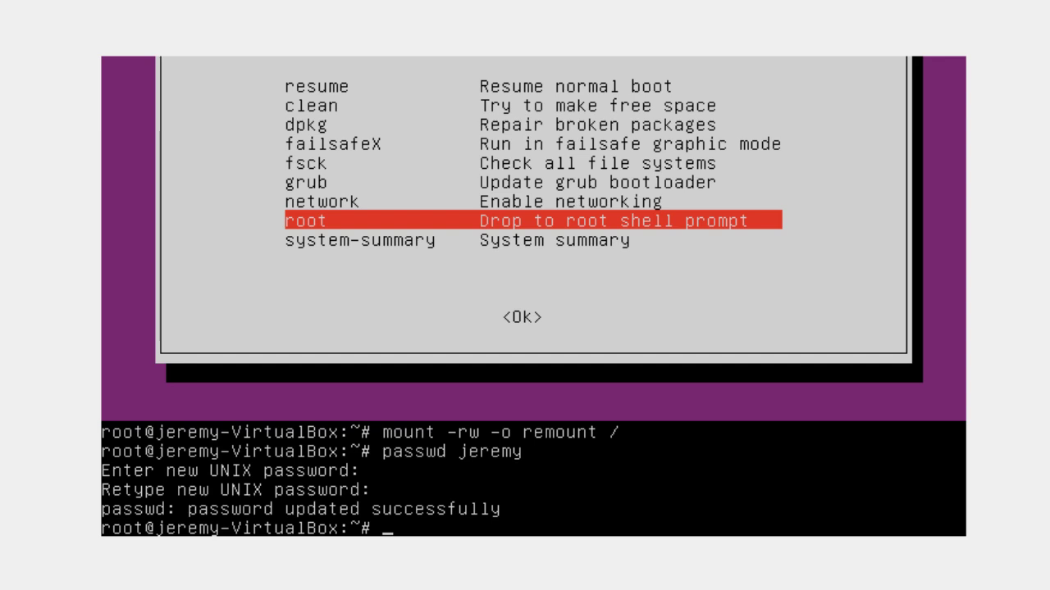
Exit the root shell and choose resume to continue normal boot.
text(exit)
key(Return)
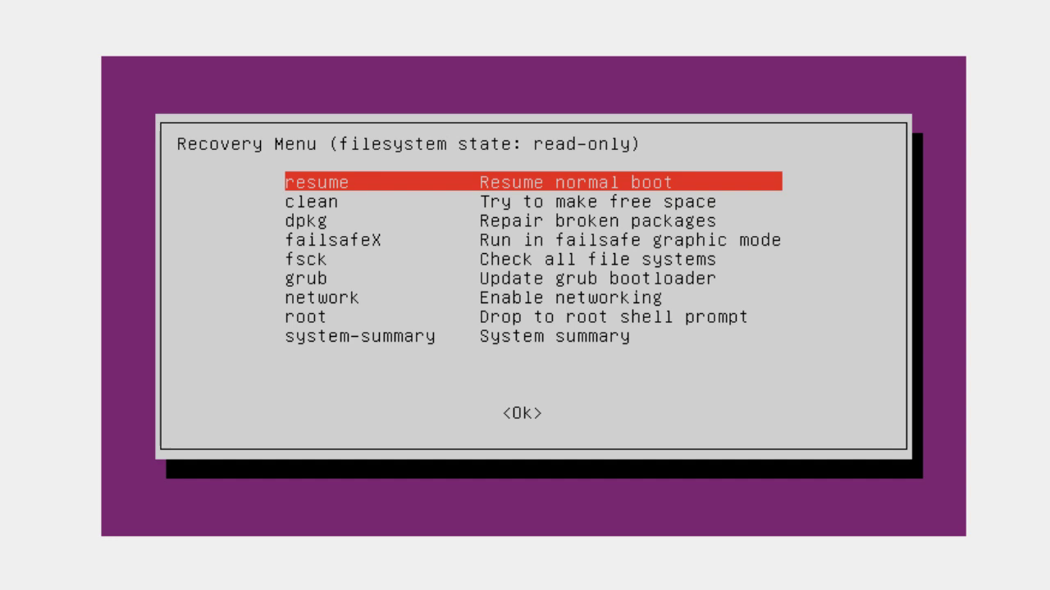
key(Return)
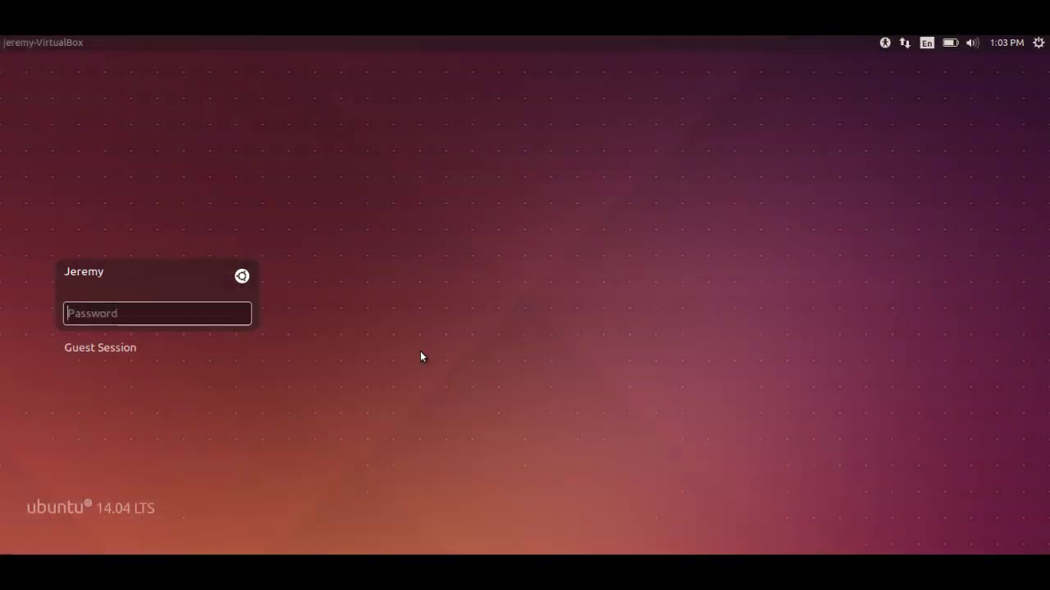
Log in with the new password, then log out through the session menu's Log Out.
text(******)
key(Return)
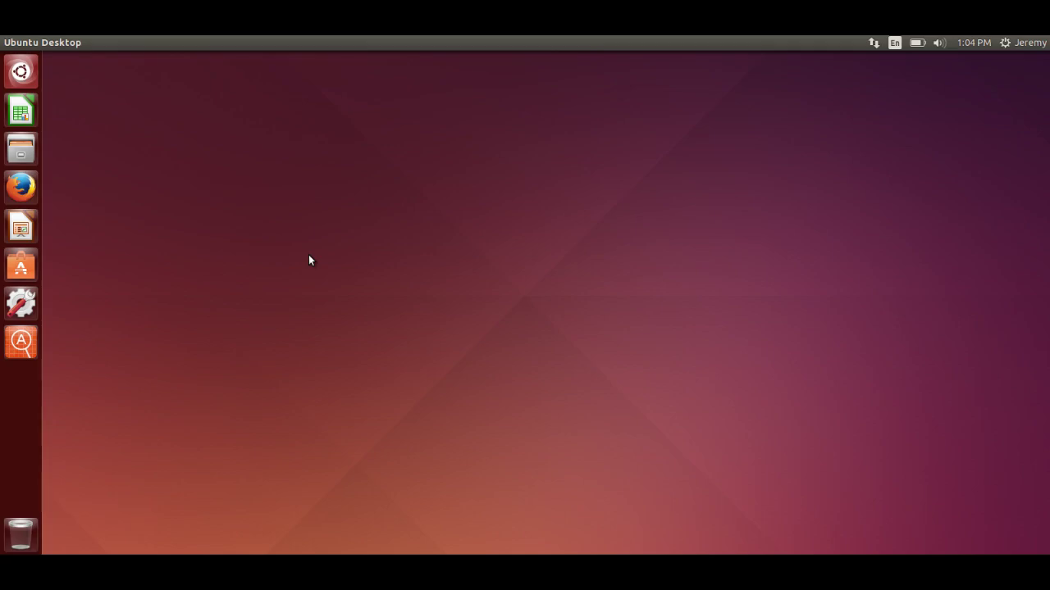
click(1023, 46)
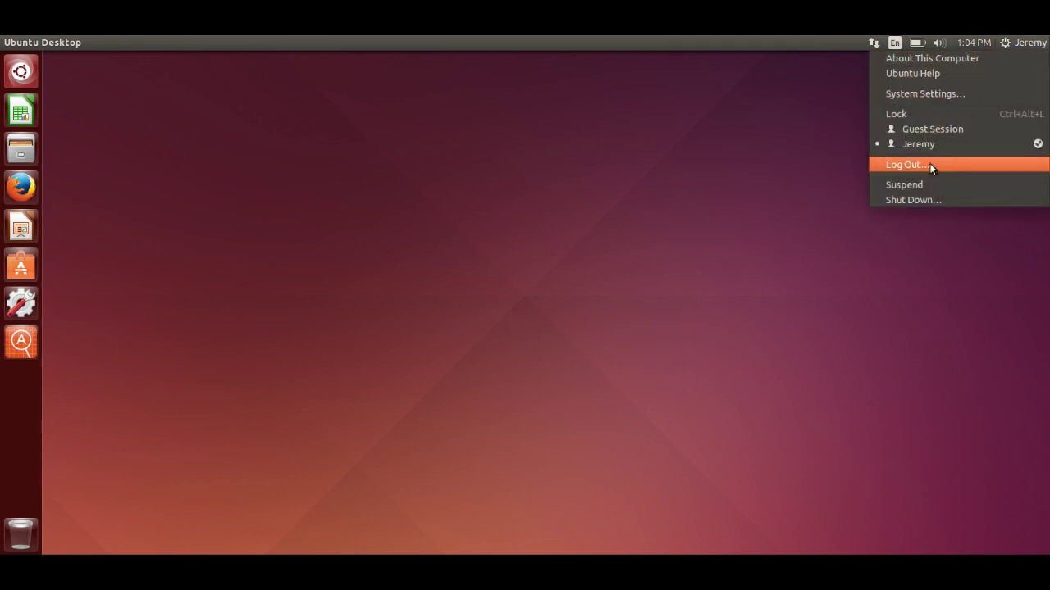
key(Return)
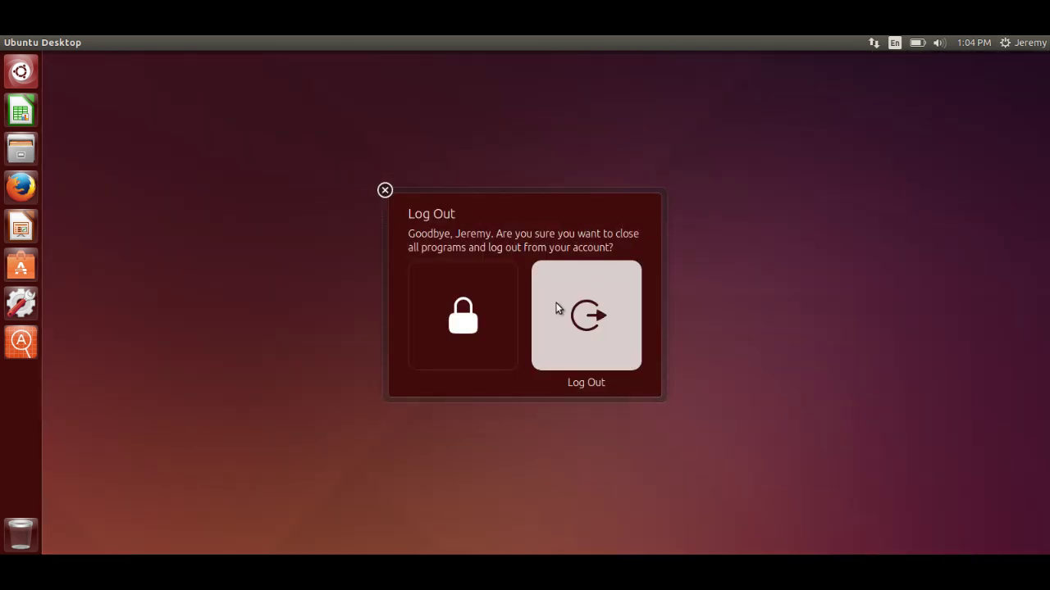
click(566, 310)
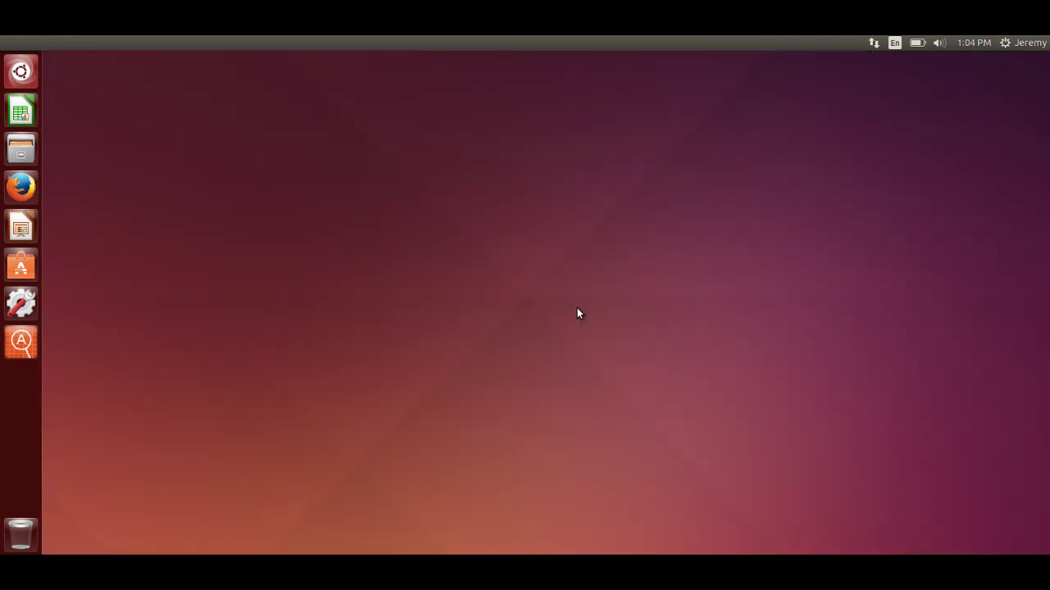